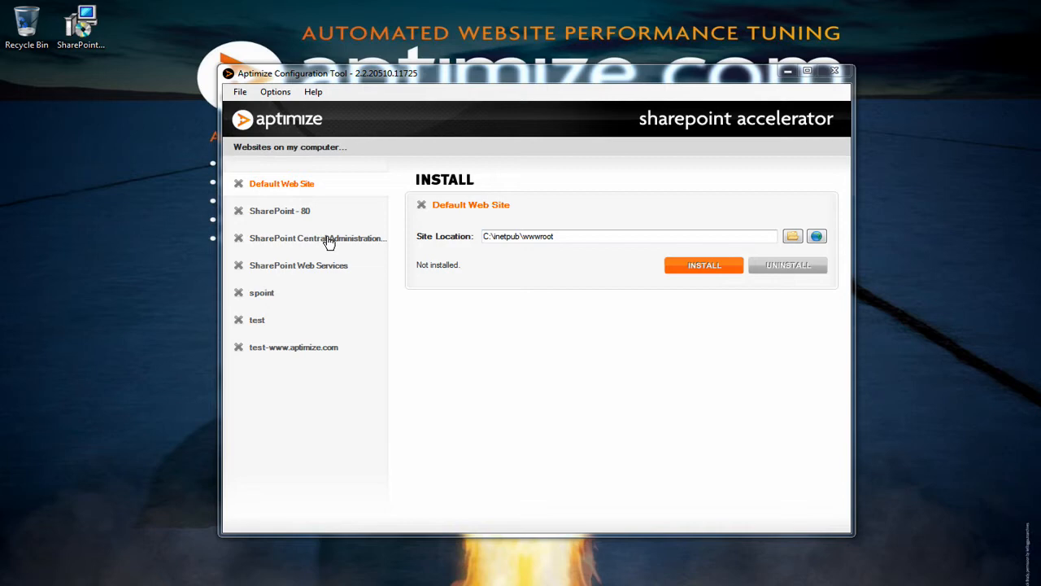
pyautogui.click(91, 55)
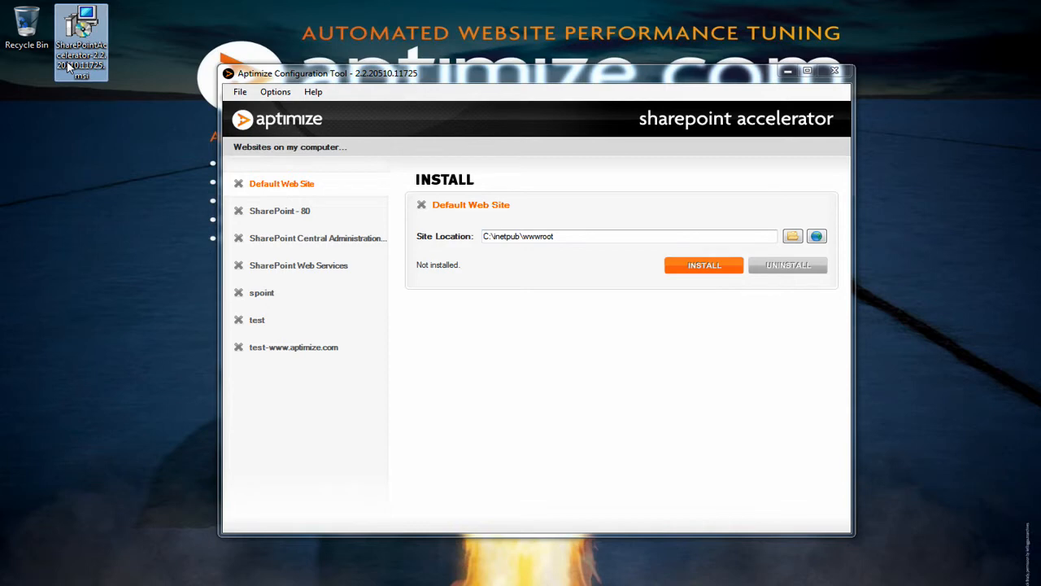
pyautogui.click(346, 76)
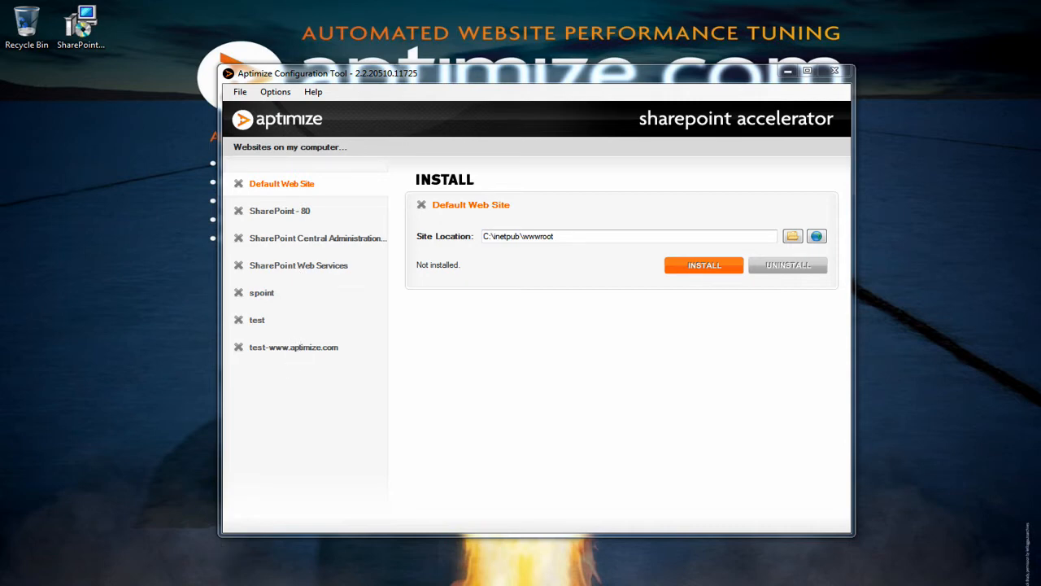
pyautogui.hotkey('alt', 'Tab')
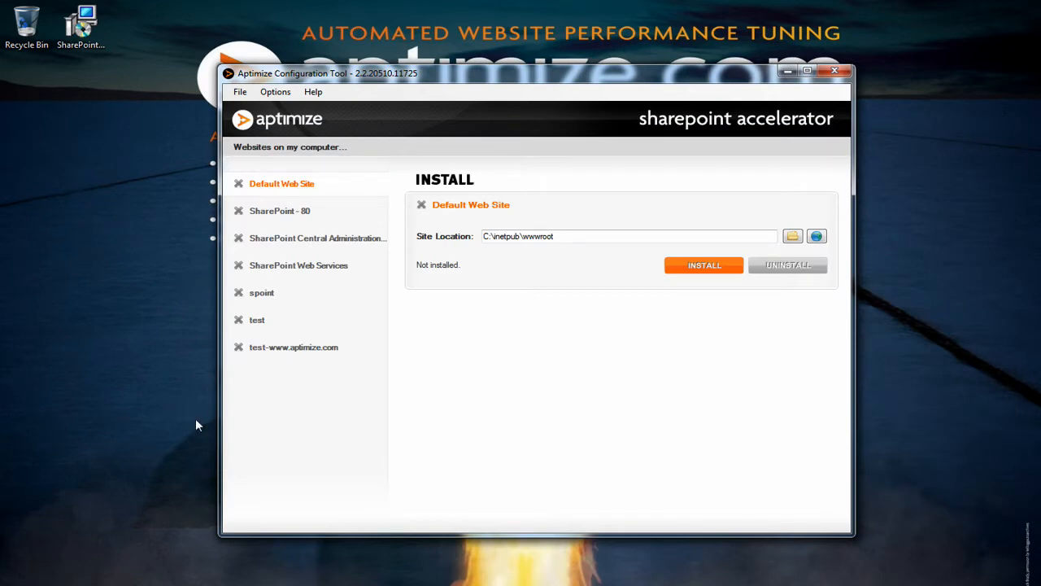
# Step: Install the accelerator on the spoint website and switch its acceleration status on
pyautogui.click(274, 295)
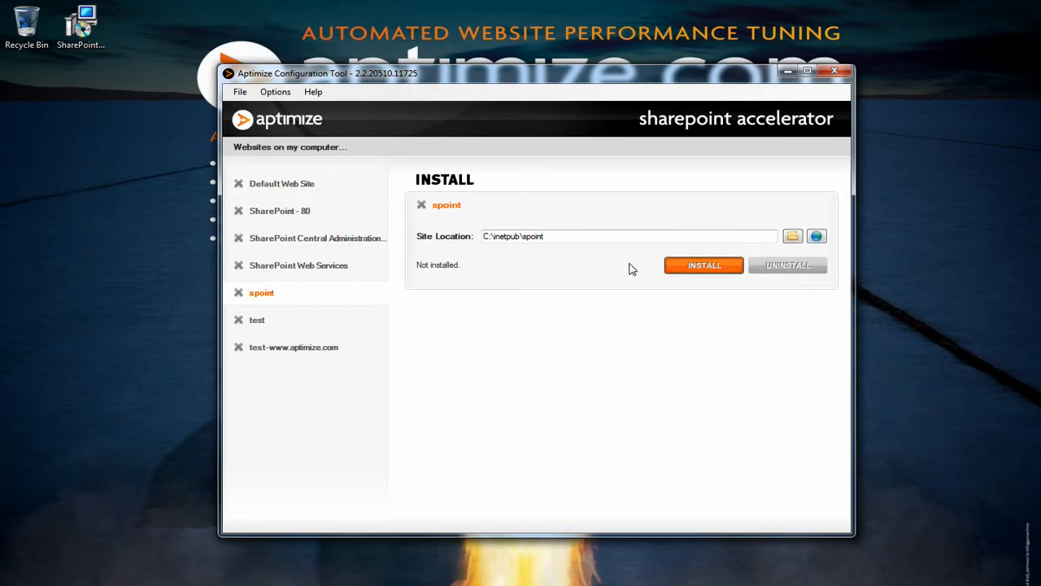
pyautogui.click(675, 267)
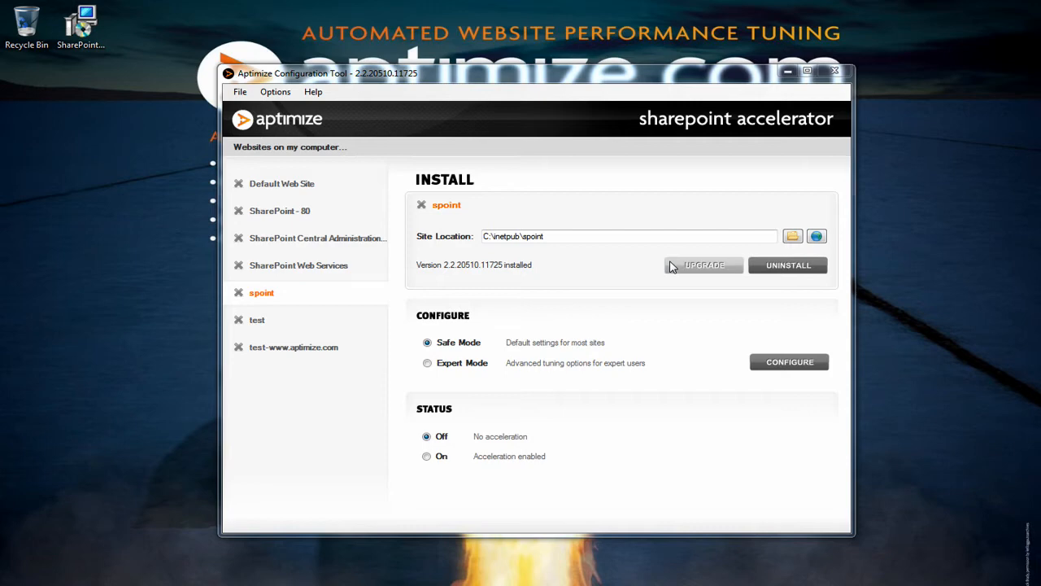
pyautogui.click(427, 457)
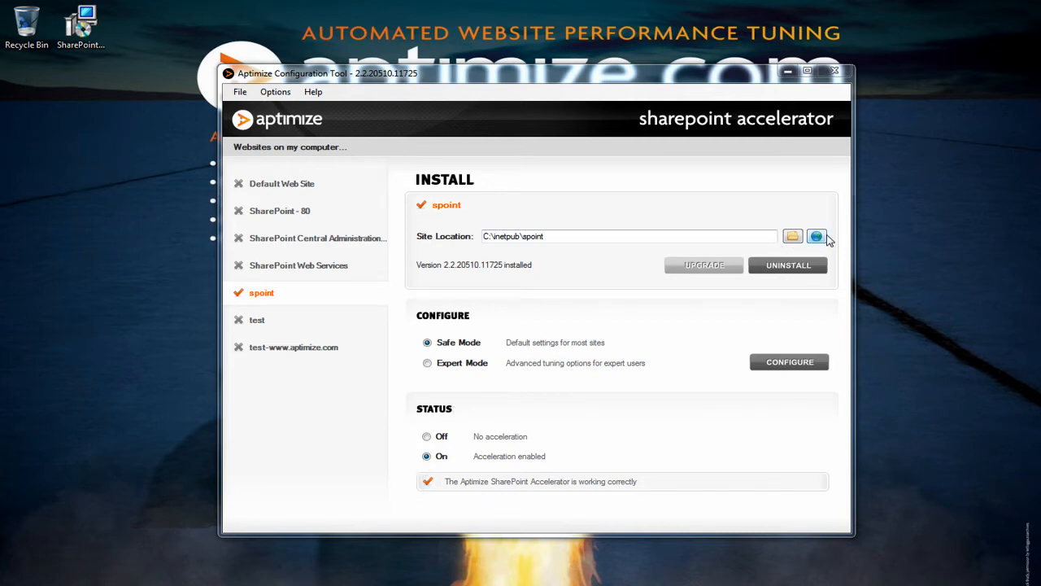
# Step: Open the spoint site in the browser and examine the accelerator's statistics and processed-resources panel
pyautogui.click(815, 236)
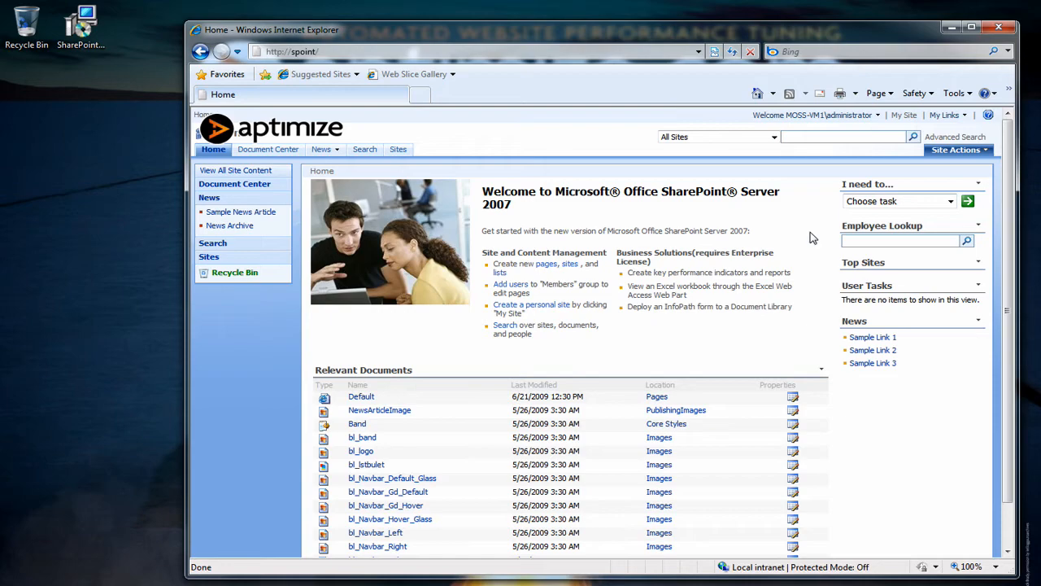
pyautogui.click(301, 138)
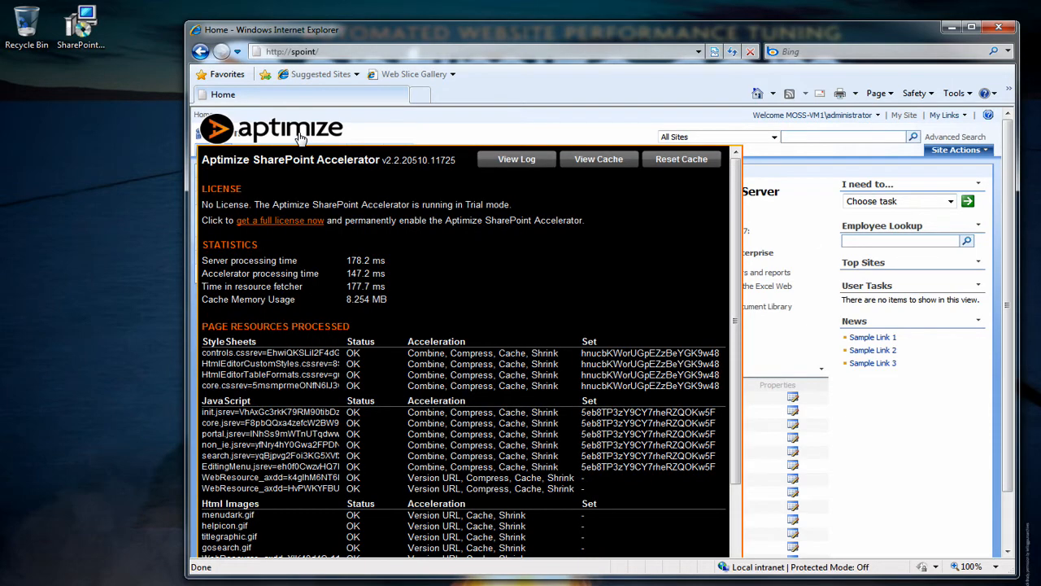
pyautogui.click(301, 138)
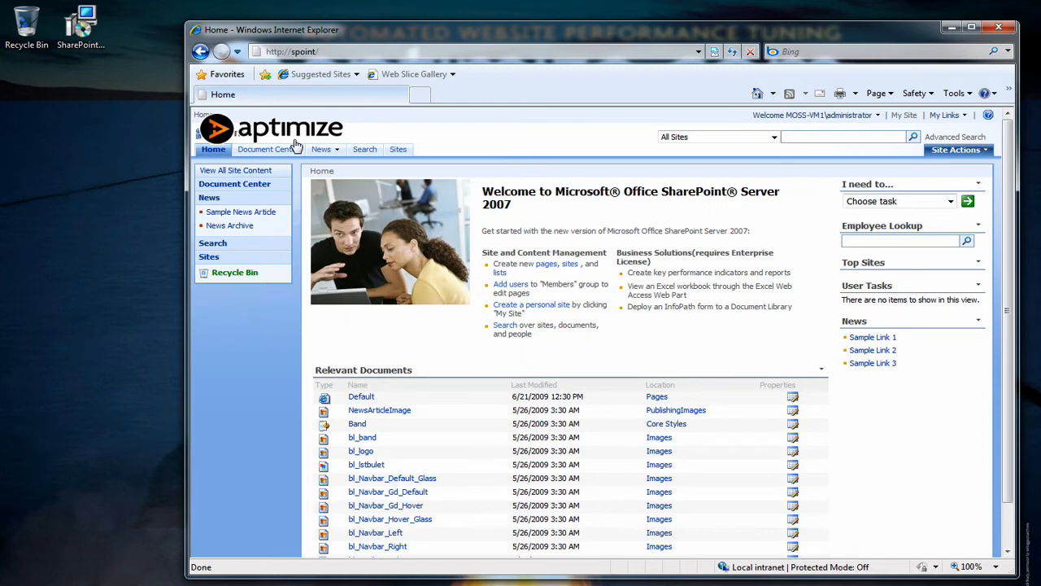
pyautogui.click(299, 138)
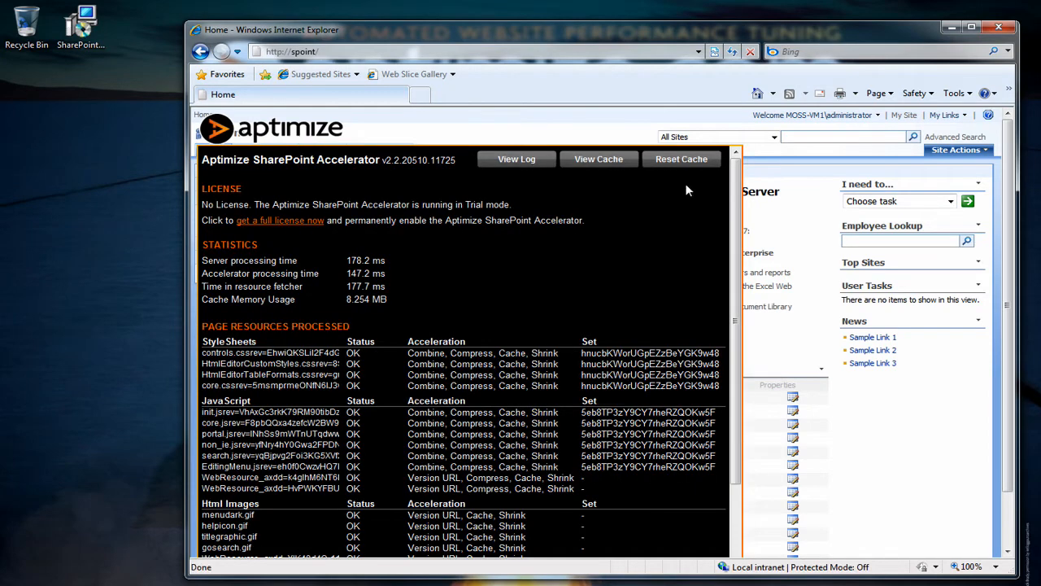
pyautogui.scroll(-5, 718, 339)
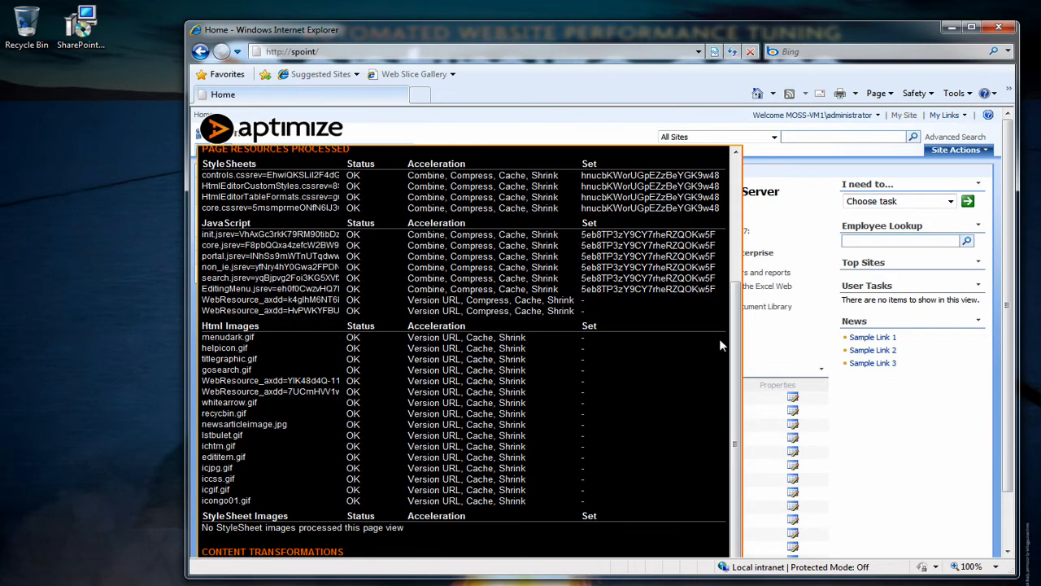
pyautogui.moveTo(735, 339); pyautogui.dragTo(737, 206)
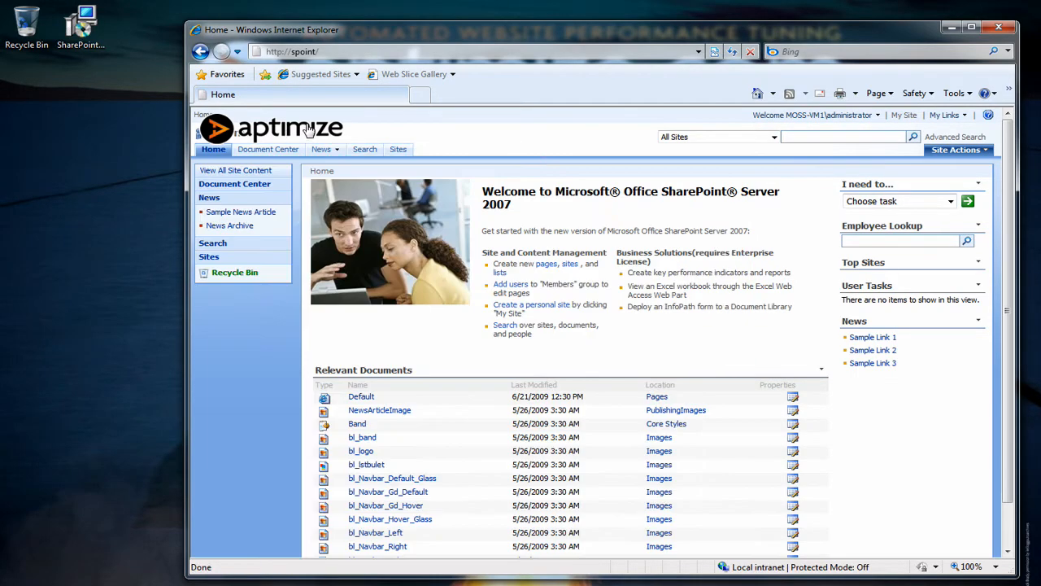
pyautogui.click(307, 132)
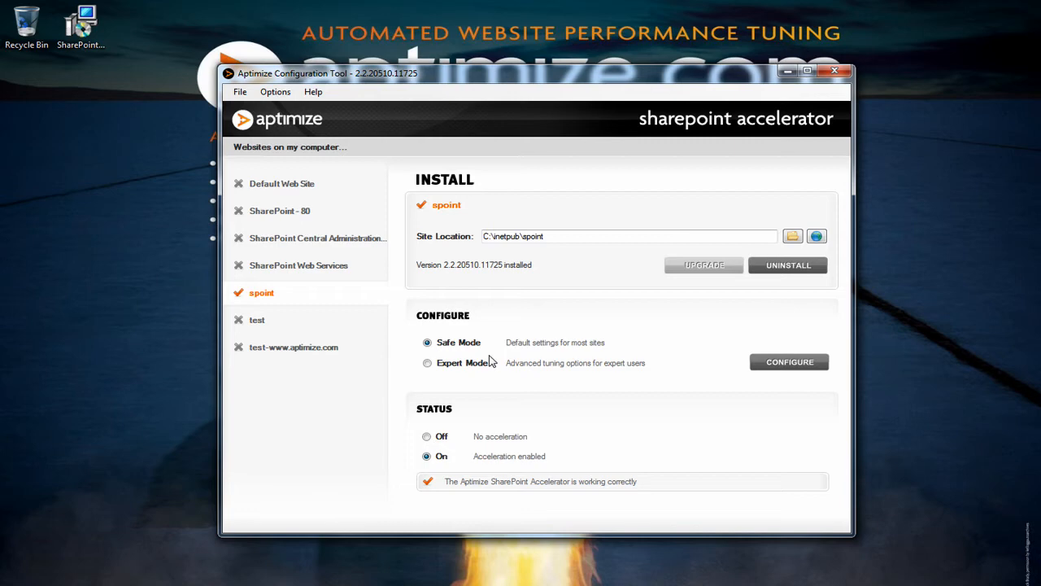
# Step: Open the site configuration, choose the SharePoint Intranet acceleration profile, and view the health check
pyautogui.click(779, 370)
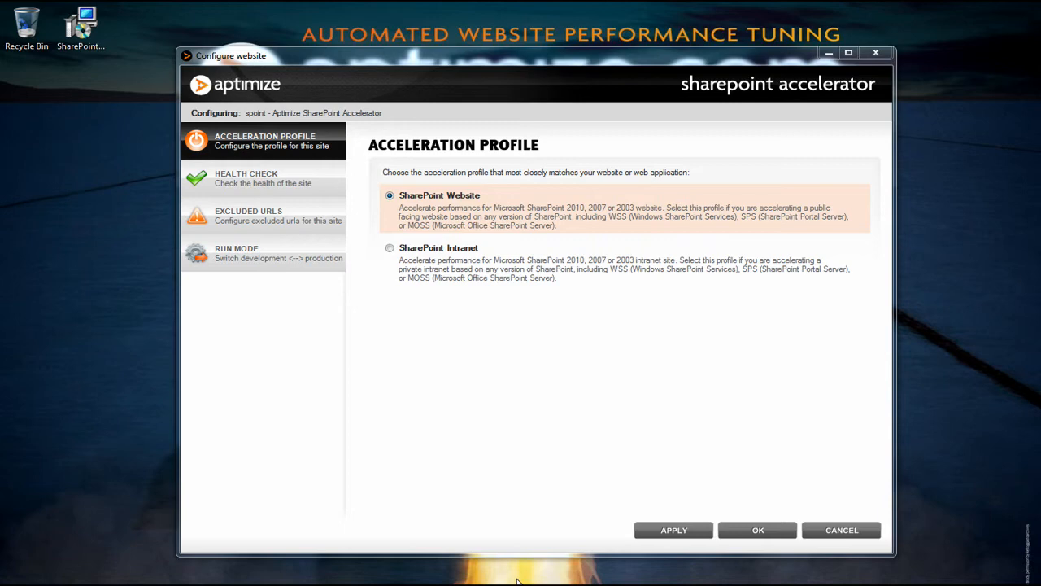
pyautogui.click(391, 248)
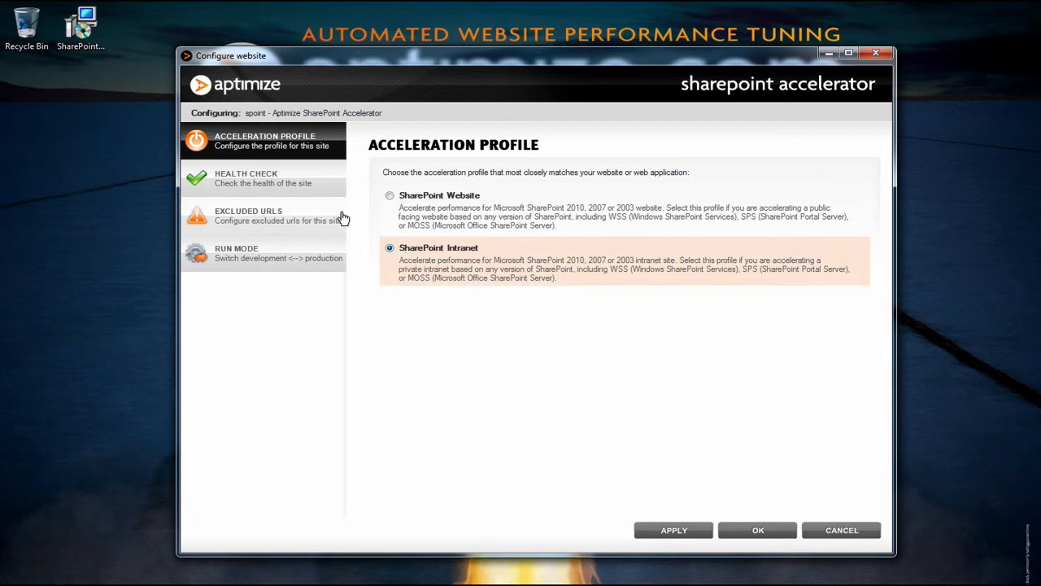
pyautogui.click(310, 183)
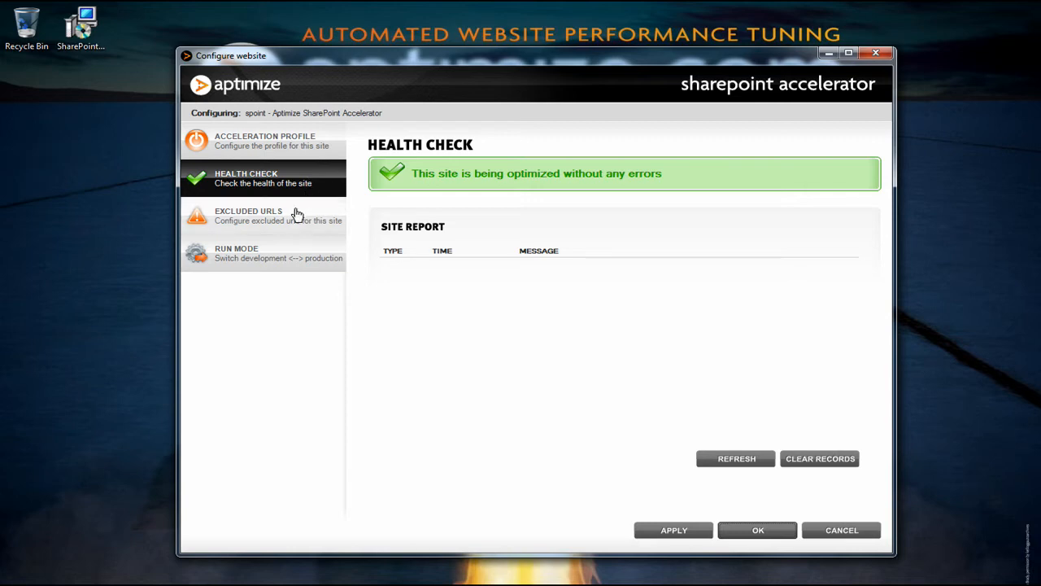
# Step: Add /PublishingImages/newsarticleimage.jpg to the excluded URLs list and save the configuration
pyautogui.click(296, 213)
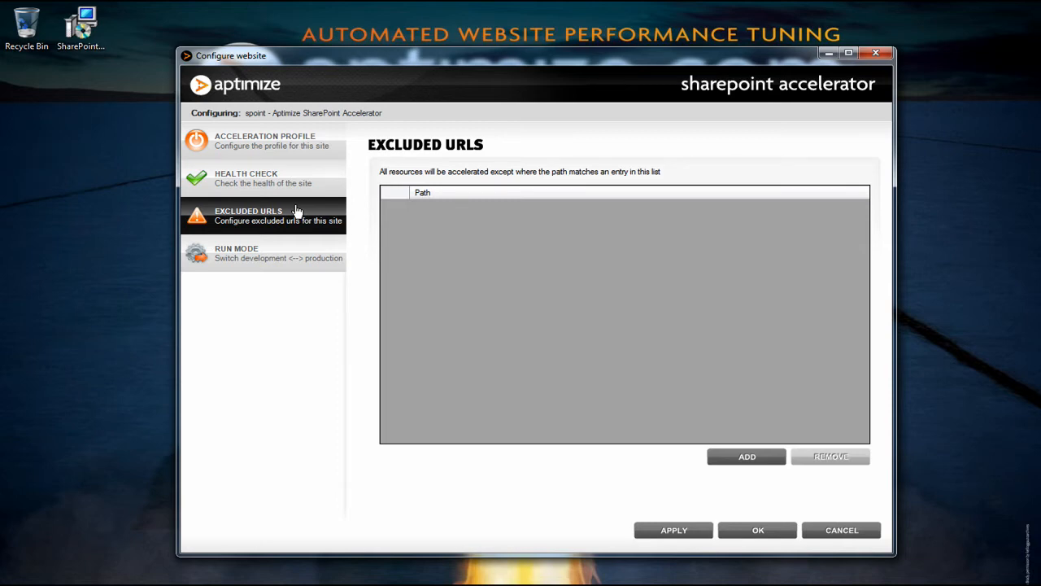
pyautogui.click(745, 456)
pyautogui.click(499, 208)
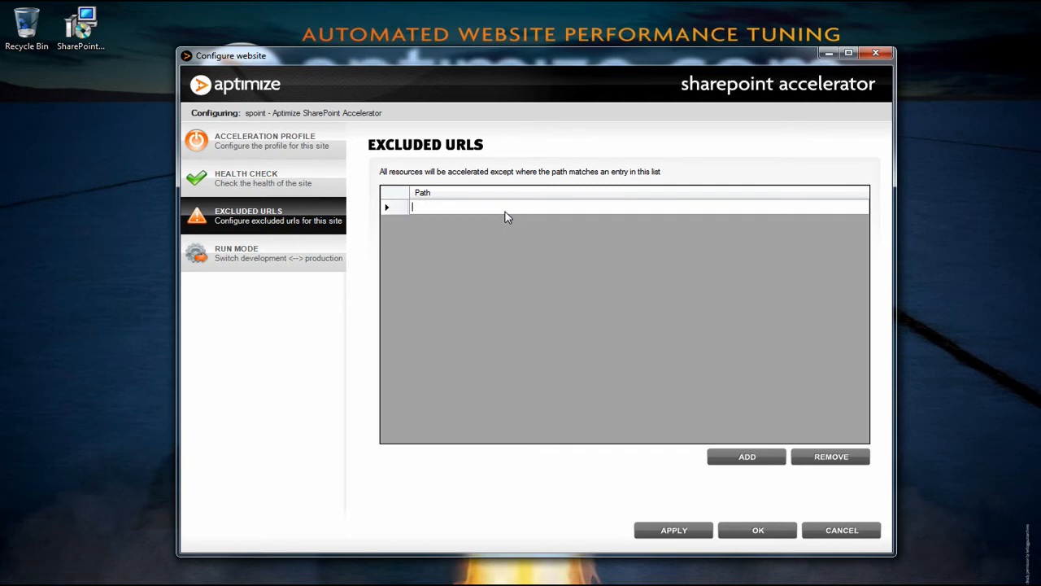
pyautogui.click(505, 209)
pyautogui.write('/PublishingImages/newsarticleimage.jpg')
pyautogui.click(726, 458)
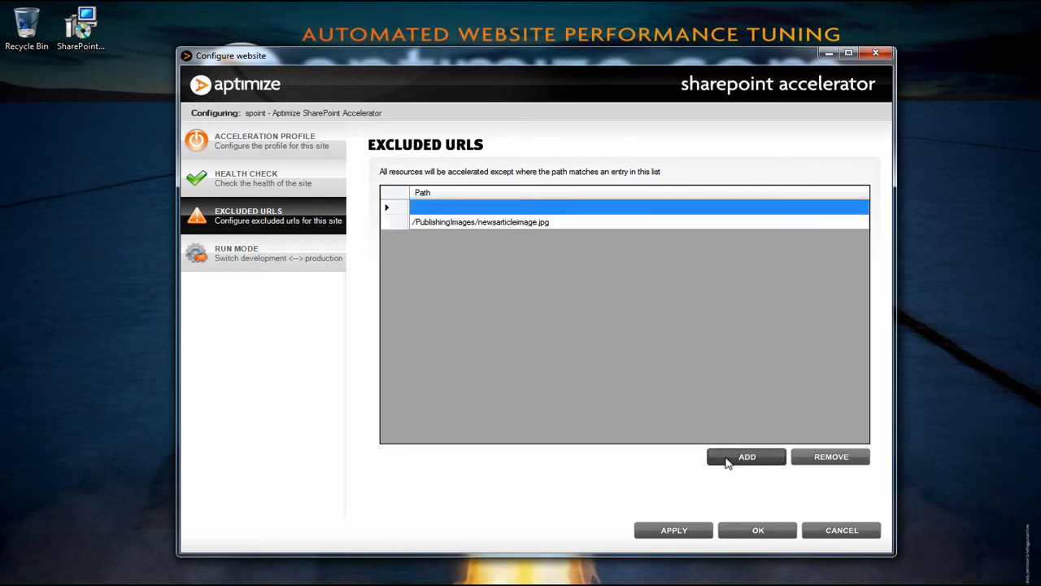
pyautogui.click(274, 262)
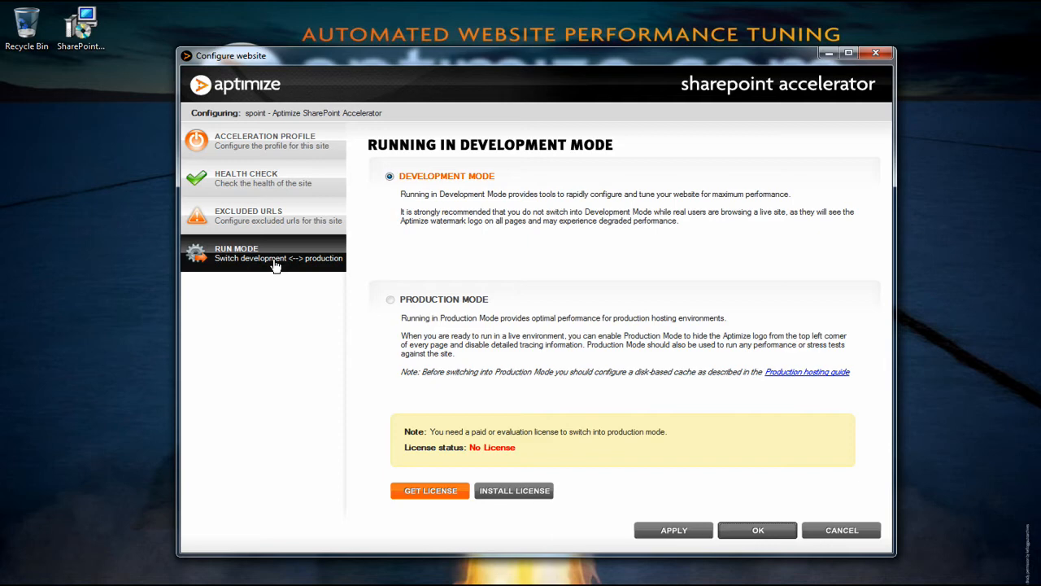
pyautogui.click(731, 530)
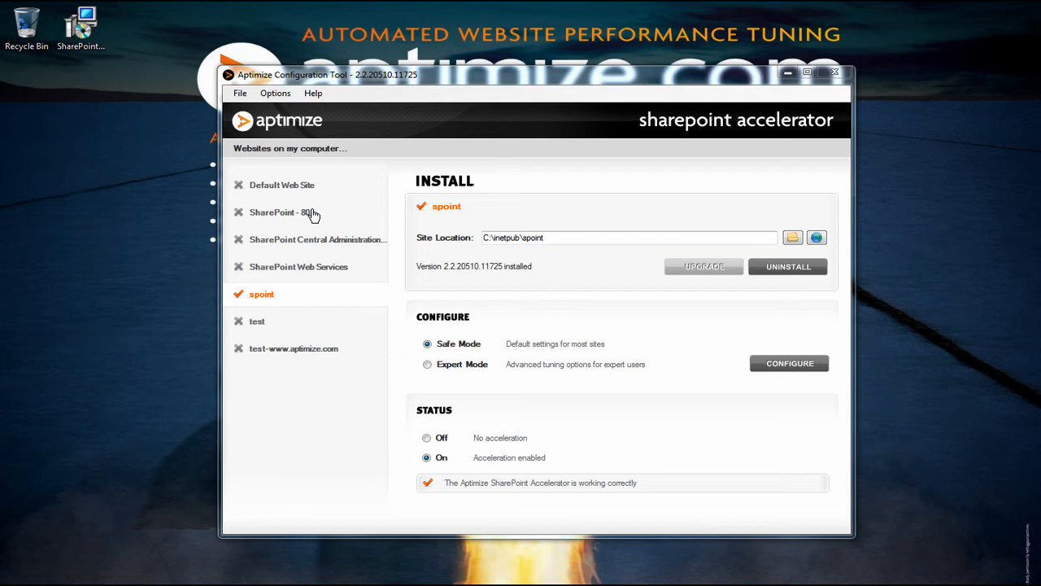
# Step: Switch the spoint site to Expert Mode and open its configuration, reviewing the Stylesheets, JavaScript and Images sections
pyautogui.click(476, 366)
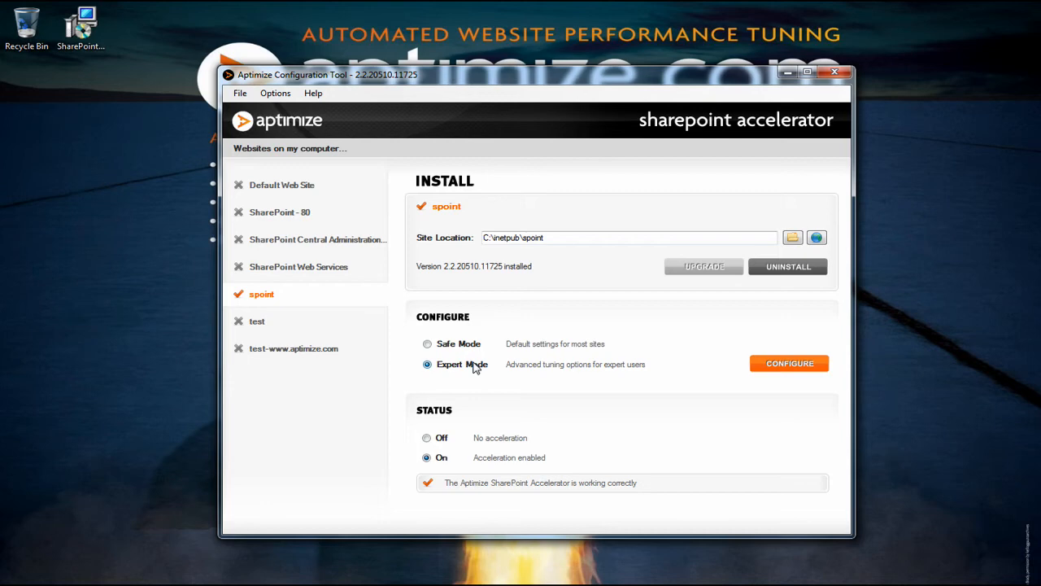
pyautogui.click(781, 371)
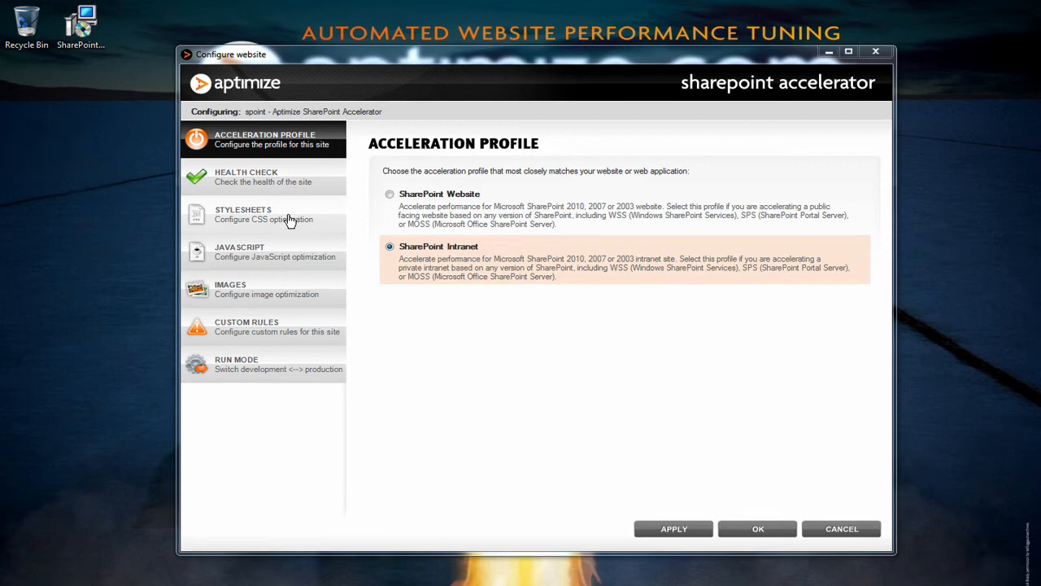
pyautogui.click(289, 220)
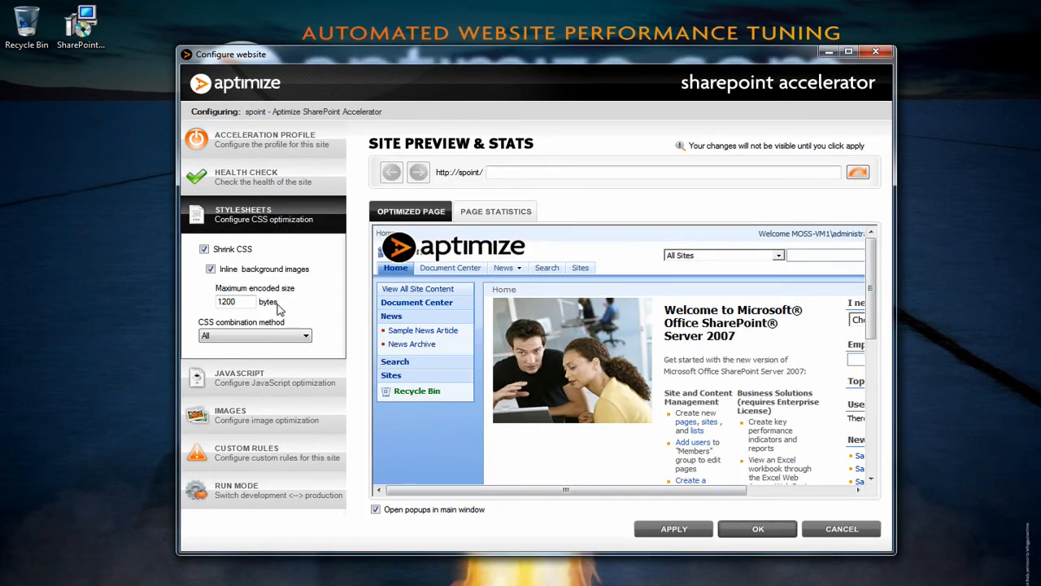
pyautogui.click(282, 376)
pyautogui.click(291, 447)
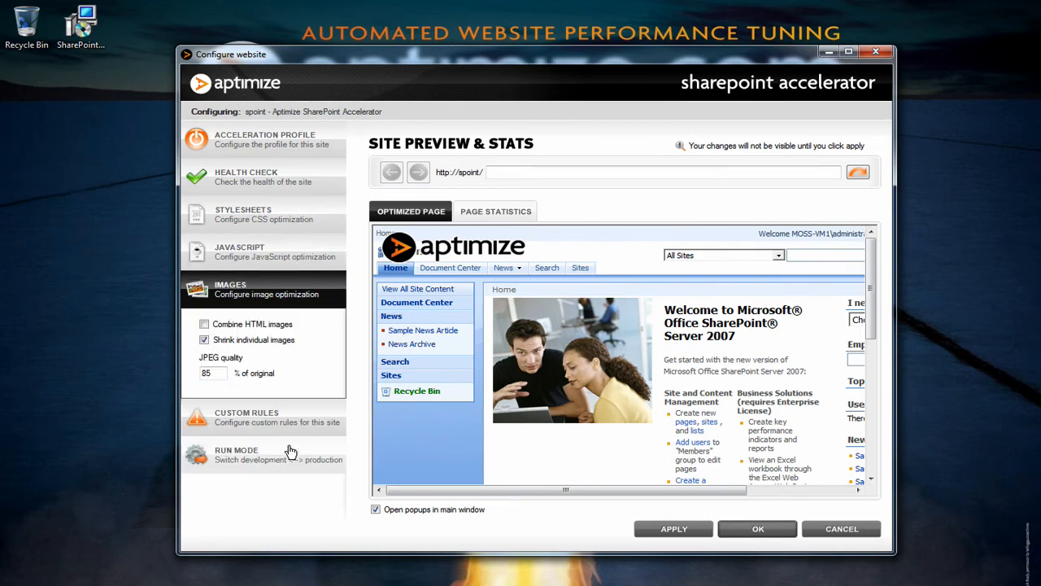
pyautogui.click(288, 213)
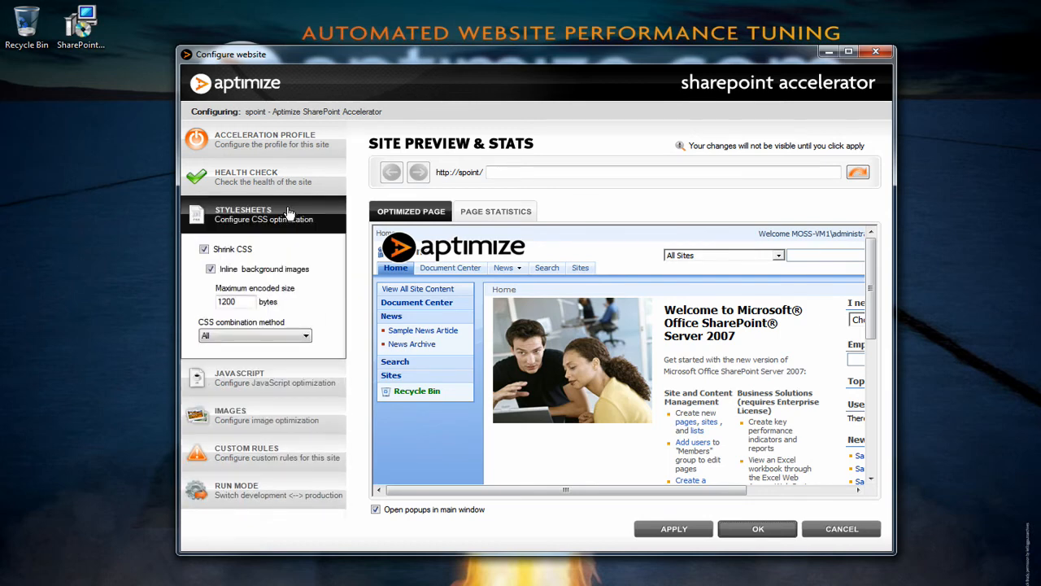
pyautogui.click(264, 377)
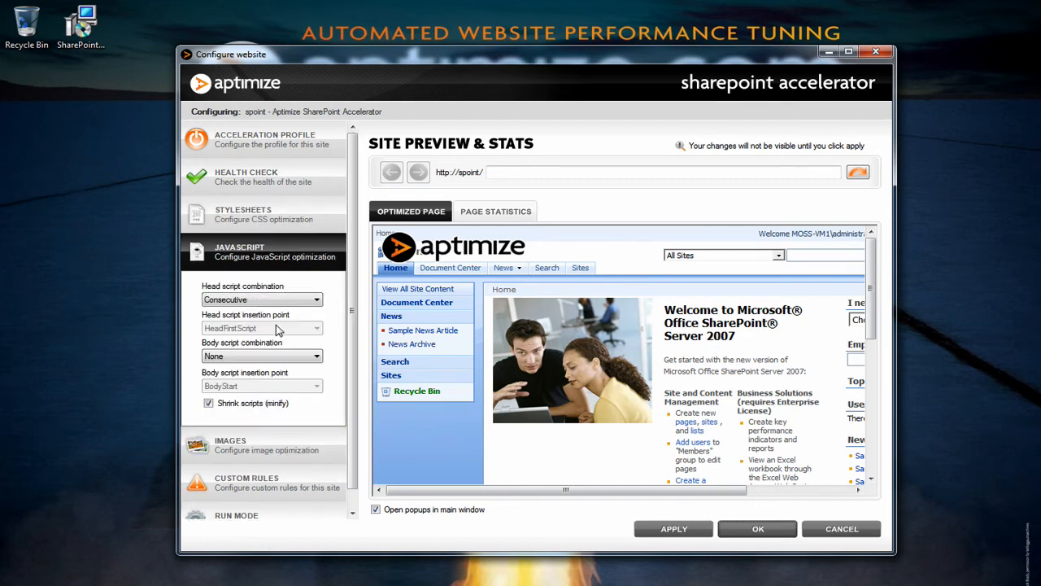
# Step: Set both the head and body script combination to All in the JavaScript settings
pyautogui.click(293, 301)
pyautogui.click(290, 329)
pyautogui.click(286, 356)
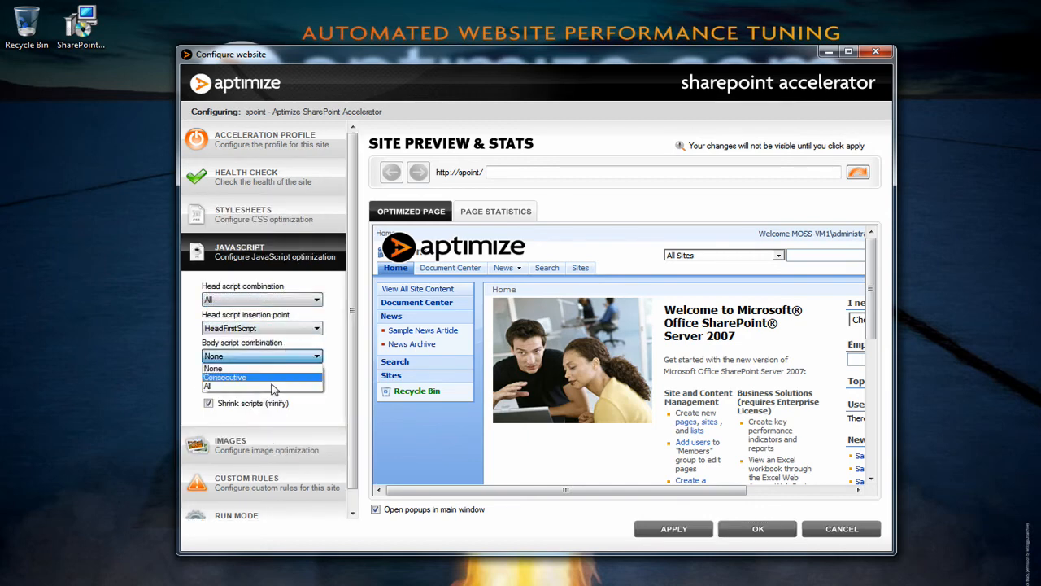
pyautogui.click(271, 396)
pyautogui.click(280, 357)
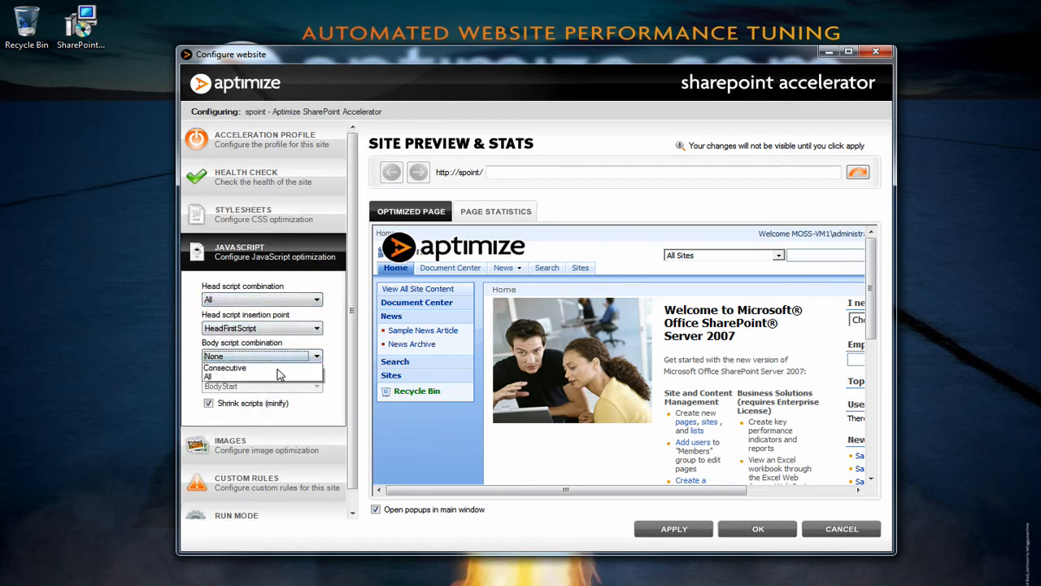
pyautogui.click(269, 388)
# Step: Enable Combine HTML images in the image optimisation settings
pyautogui.click(268, 440)
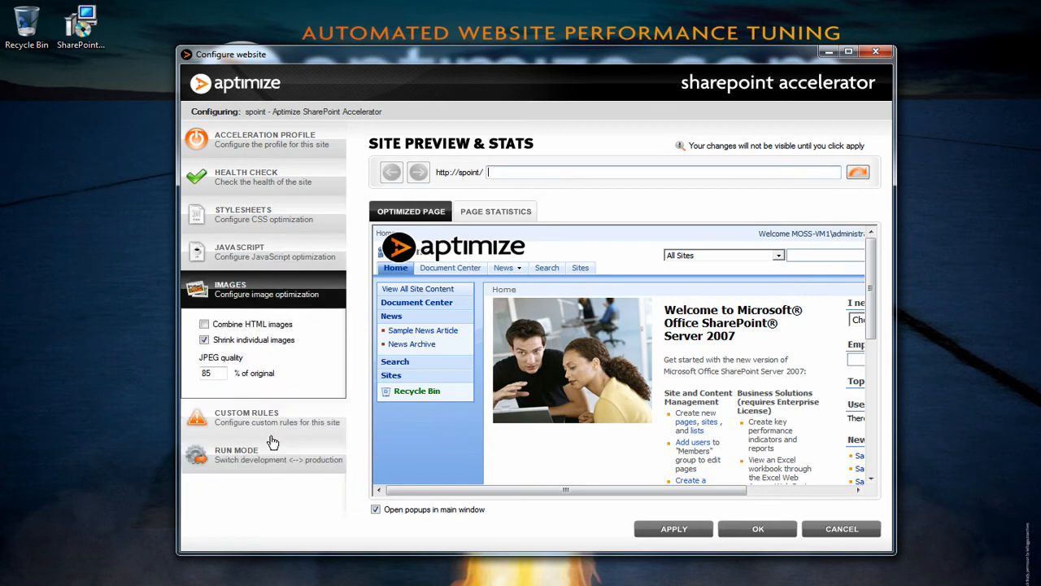
pyautogui.click(266, 326)
# Step: Change the newsarticleimage.jpg custom rule's action to Include
pyautogui.click(273, 429)
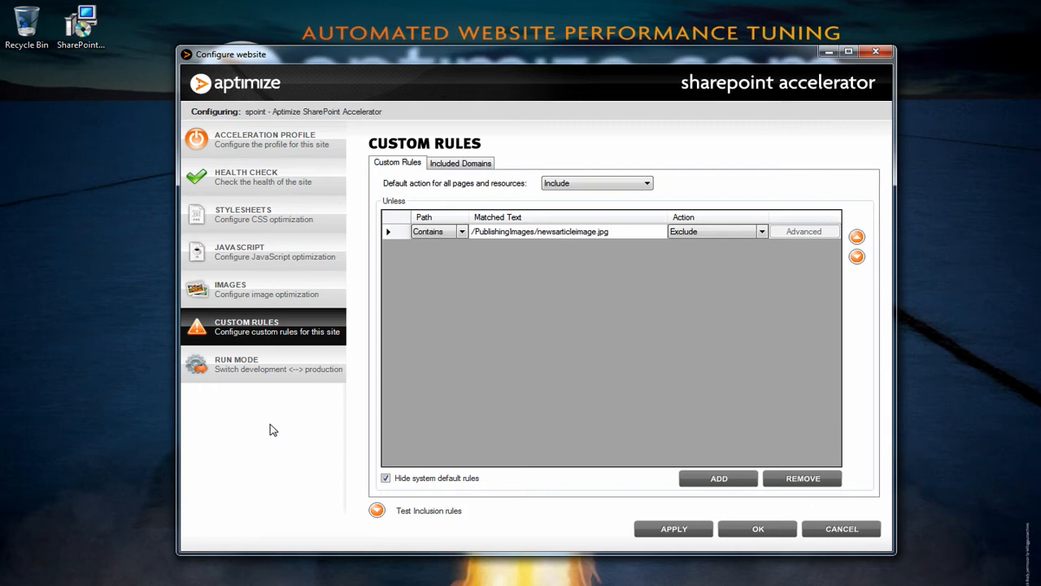
pyautogui.click(759, 233)
pyautogui.click(762, 233)
pyautogui.click(751, 250)
# Step: In the rule's advanced editor, adjust the Combine Images option and clear Shrink Images, then confirm
pyautogui.click(778, 232)
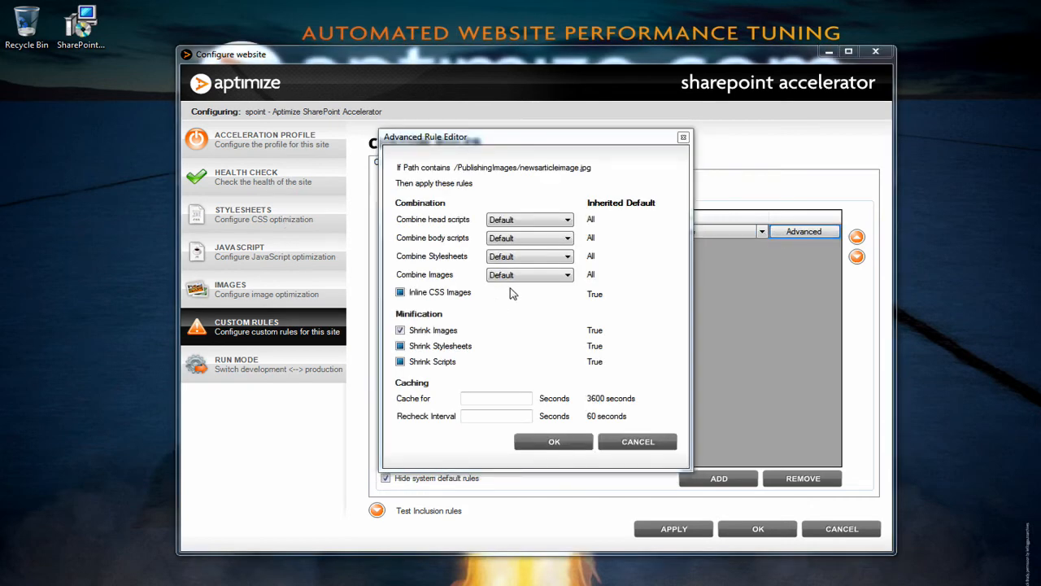
pyautogui.click(567, 275)
pyautogui.click(549, 323)
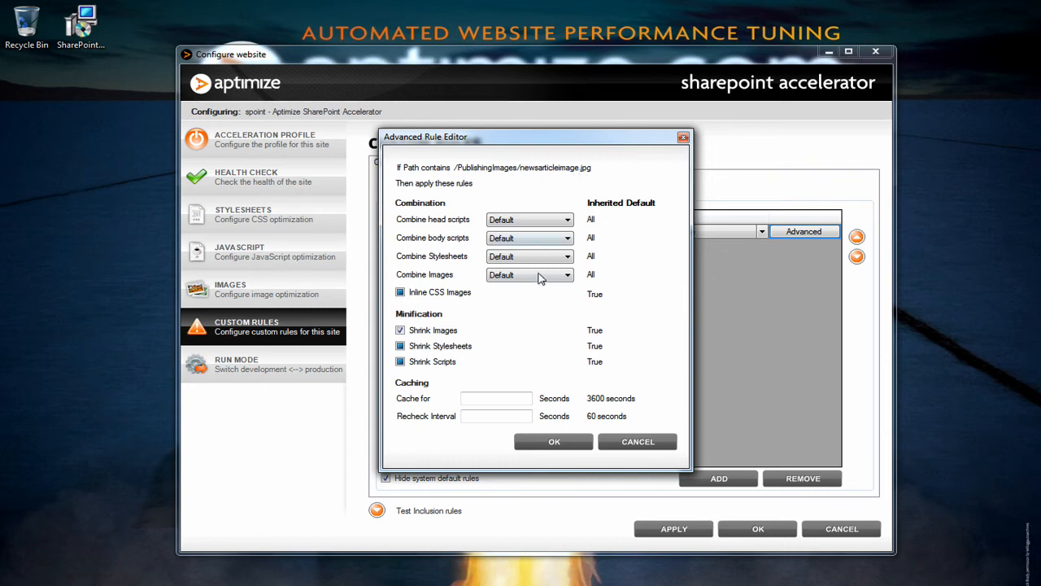
pyautogui.click(541, 276)
pyautogui.click(533, 297)
pyautogui.click(400, 330)
pyautogui.click(554, 441)
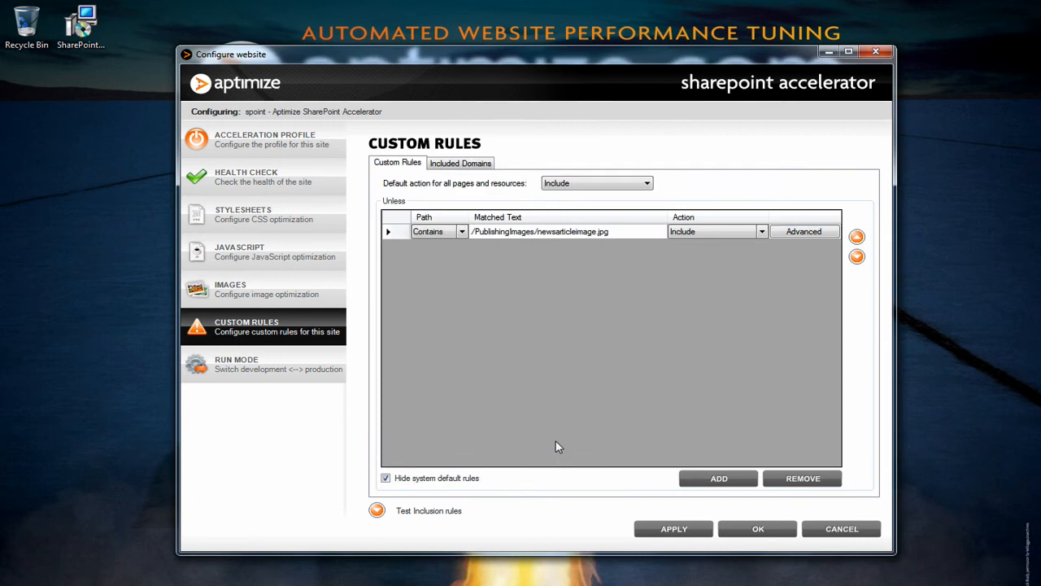
# Step: Review the Stylesheets and JavaScript optimisation settings
pyautogui.click(293, 213)
pyautogui.click(296, 369)
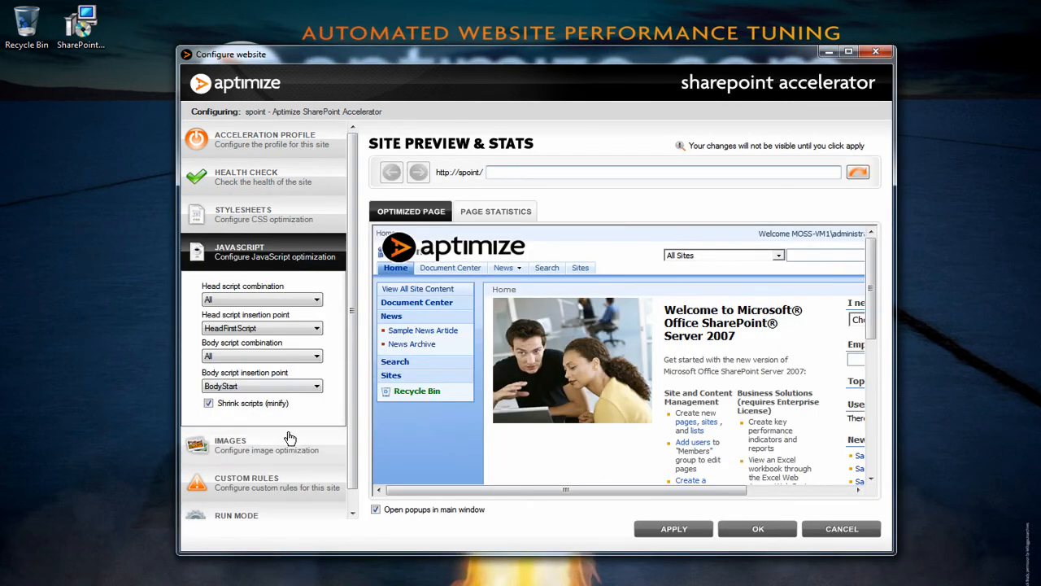
# Step: Look over the Images and Custom Rules sections, reopen Stylesheets, and apply the configuration changes
pyautogui.click(291, 439)
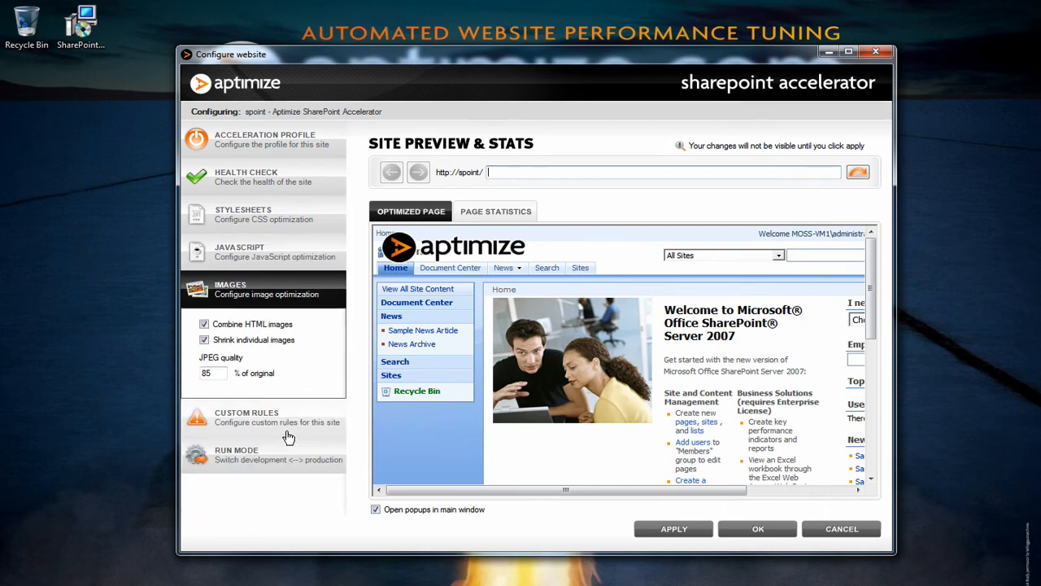
pyautogui.click(303, 422)
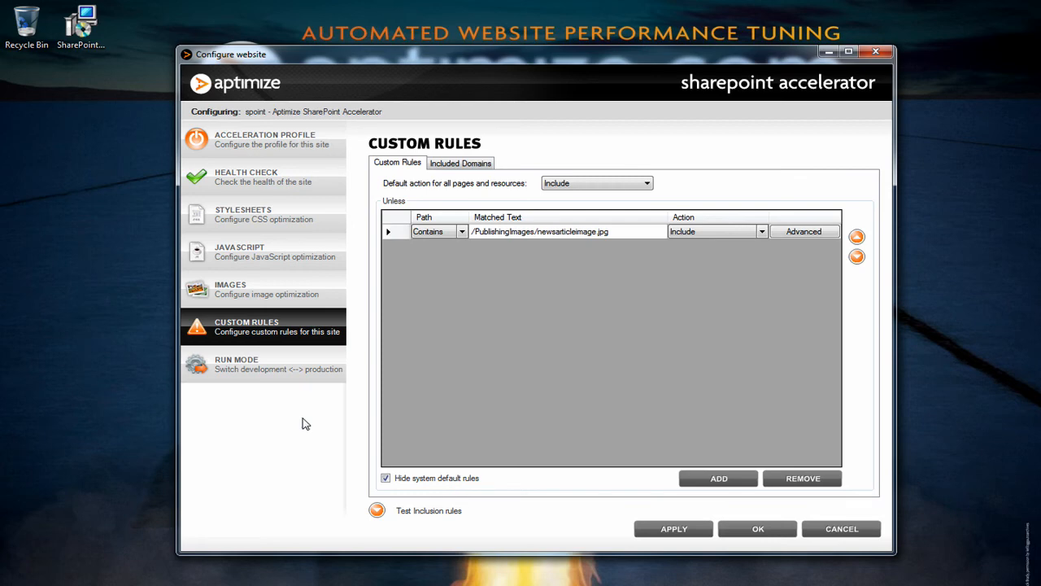
pyautogui.click(325, 223)
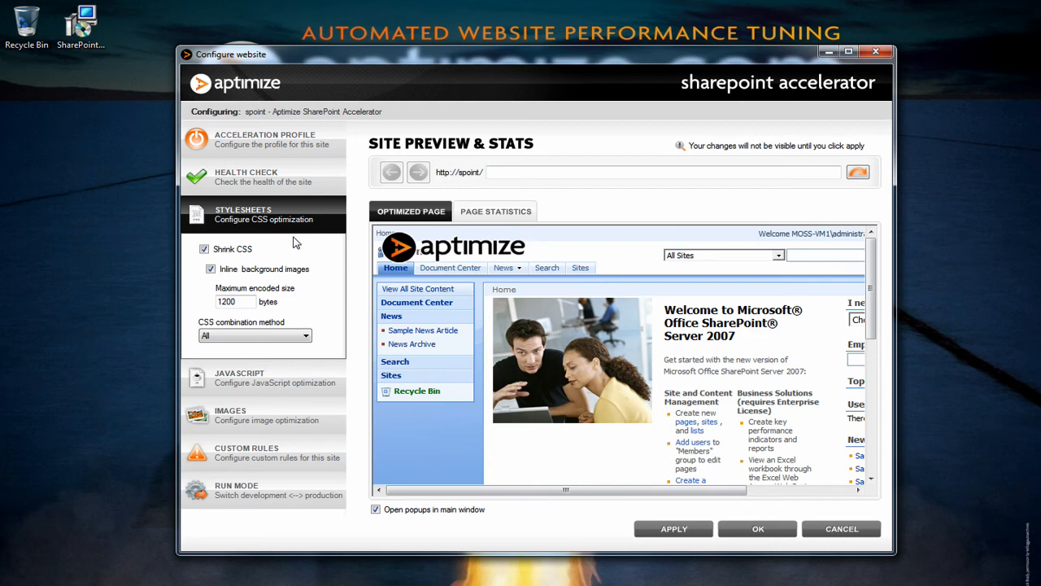
pyautogui.click(681, 529)
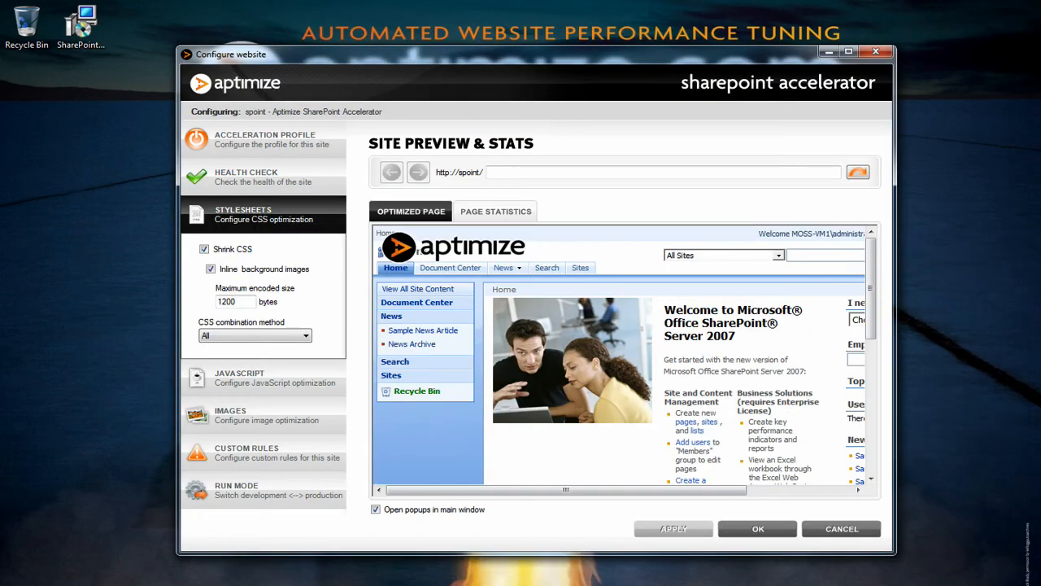
# Step: Open the page statistics for the spoint site and view the waterfall chart legend
pyautogui.click(484, 211)
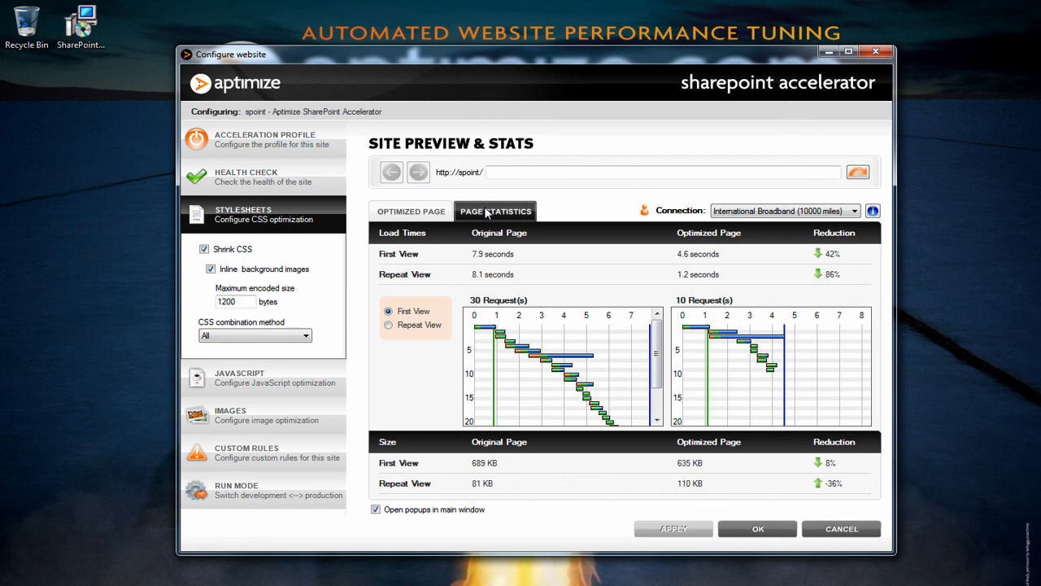
pyautogui.click(871, 212)
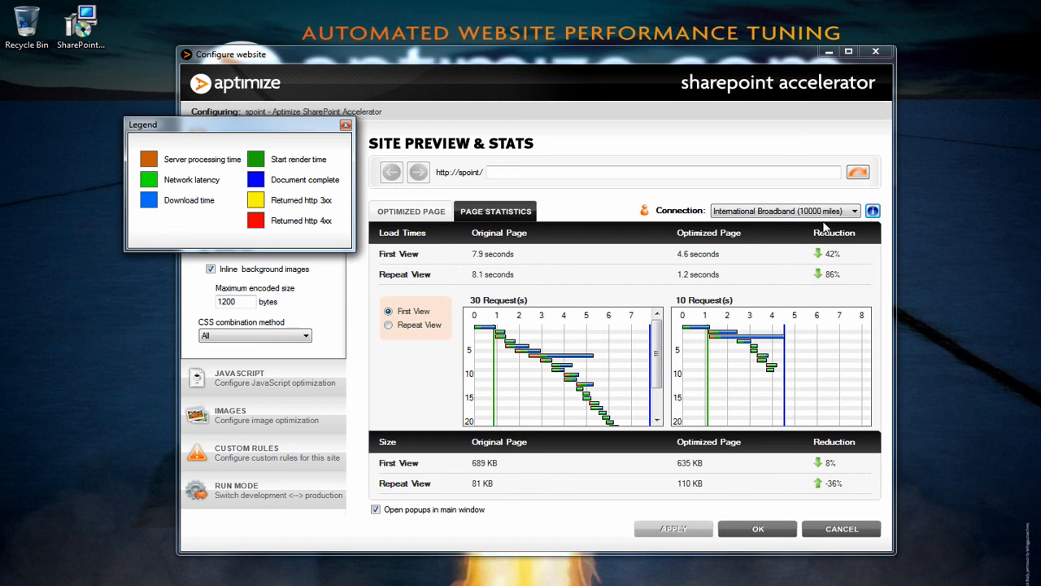
pyautogui.click(345, 125)
# Step: Compare the original and optimized load times for Domestic Broadband, Domestic Dialup and International Dialup connections
pyautogui.click(781, 211)
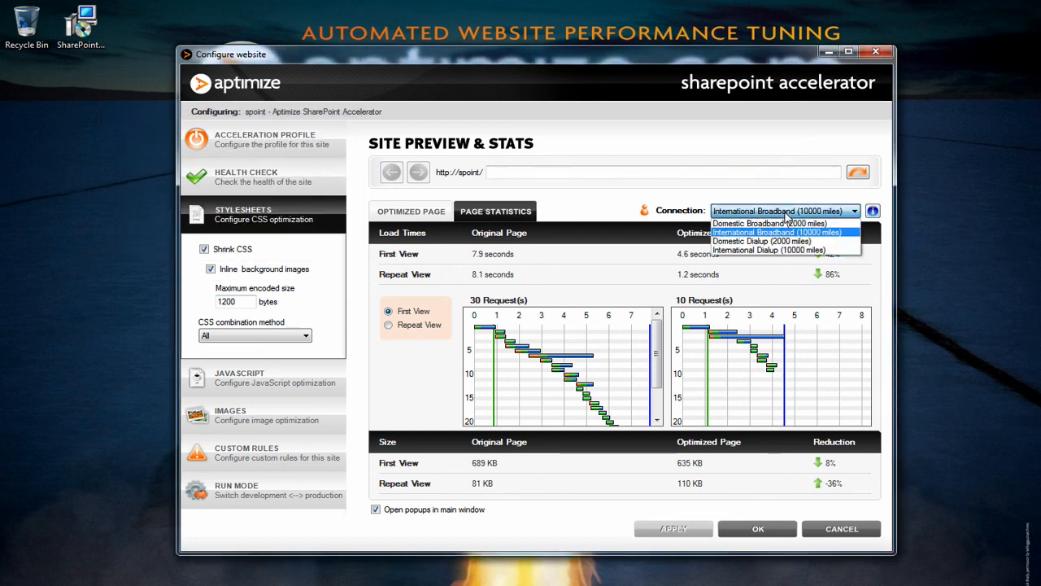
pyautogui.click(785, 227)
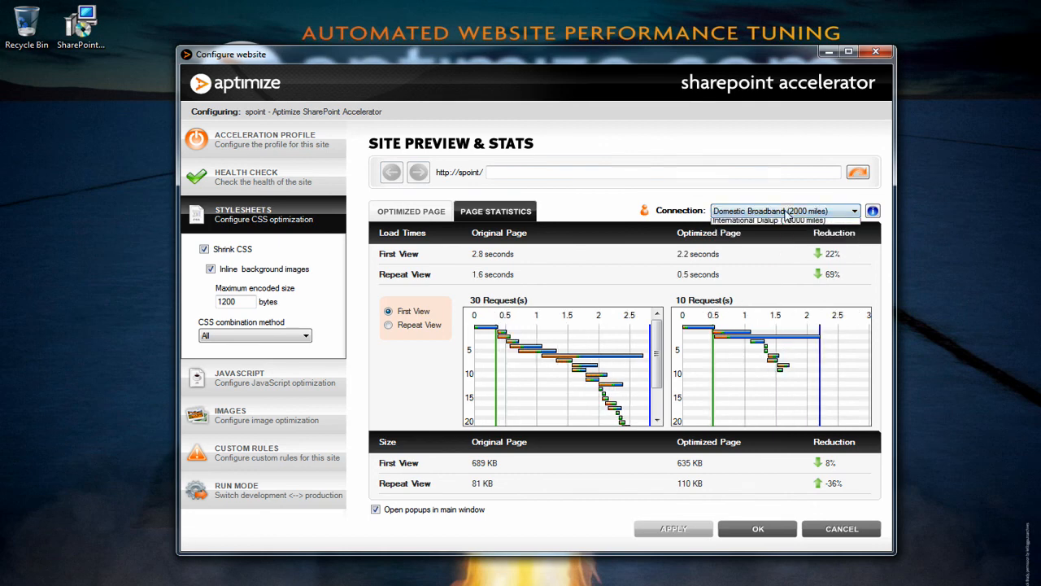
pyautogui.click(781, 211)
pyautogui.click(777, 247)
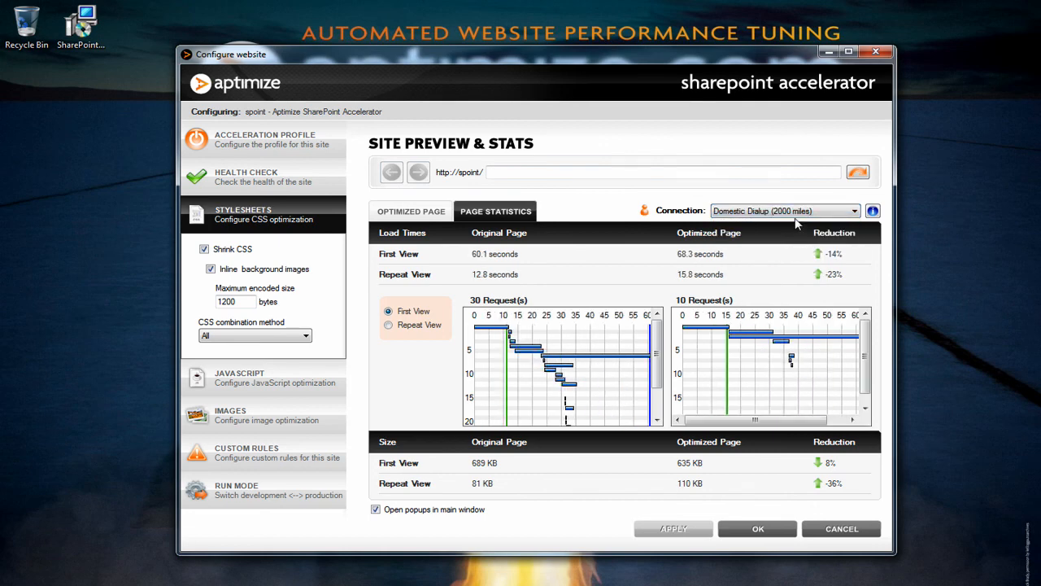
pyautogui.click(797, 213)
pyautogui.click(796, 243)
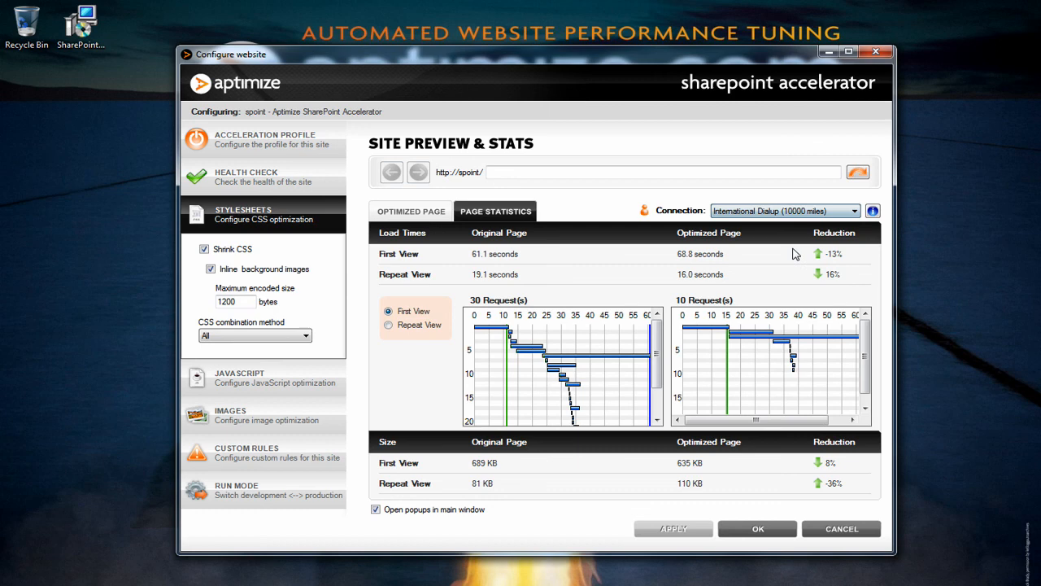
pyautogui.click(780, 212)
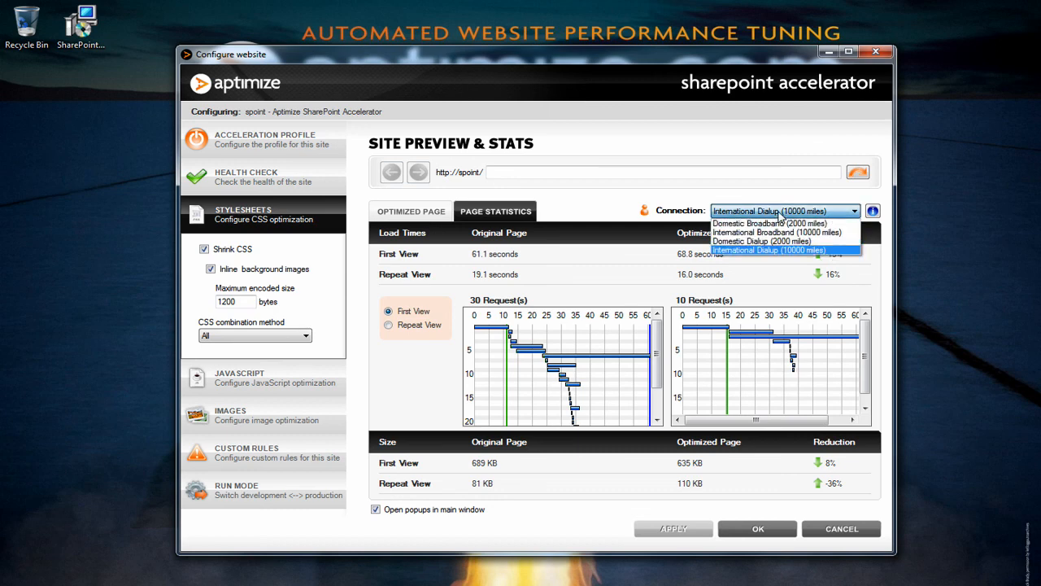
pyautogui.click(781, 215)
# Step: Return to the optimized page preview and close the website configuration with OK
pyautogui.click(440, 213)
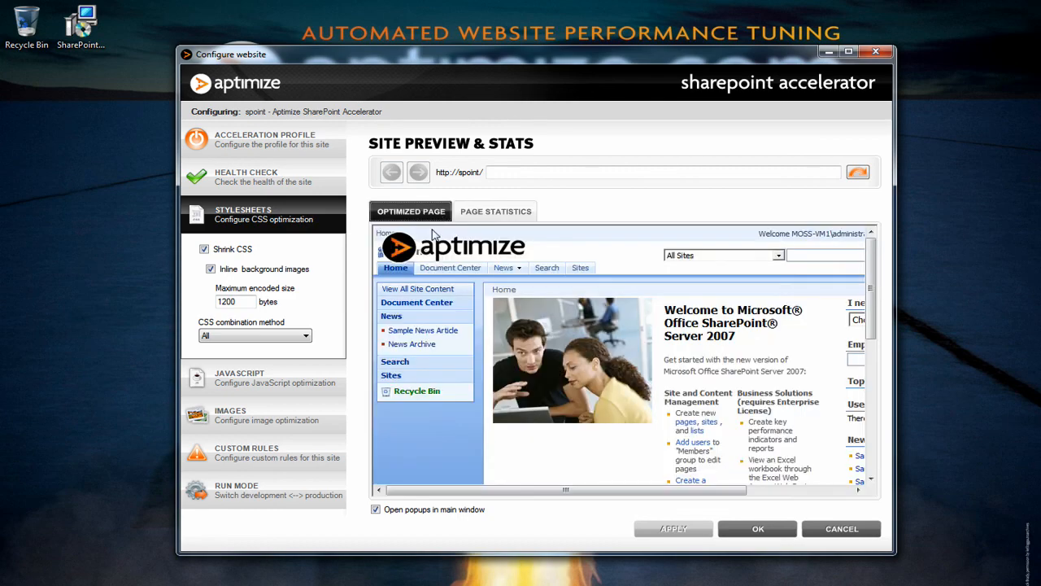
pyautogui.click(749, 528)
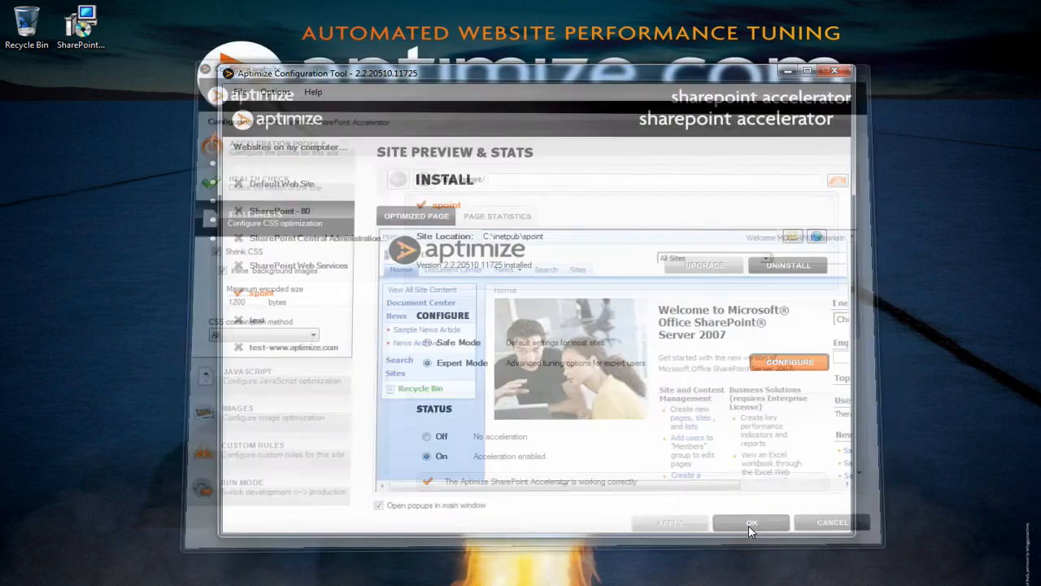